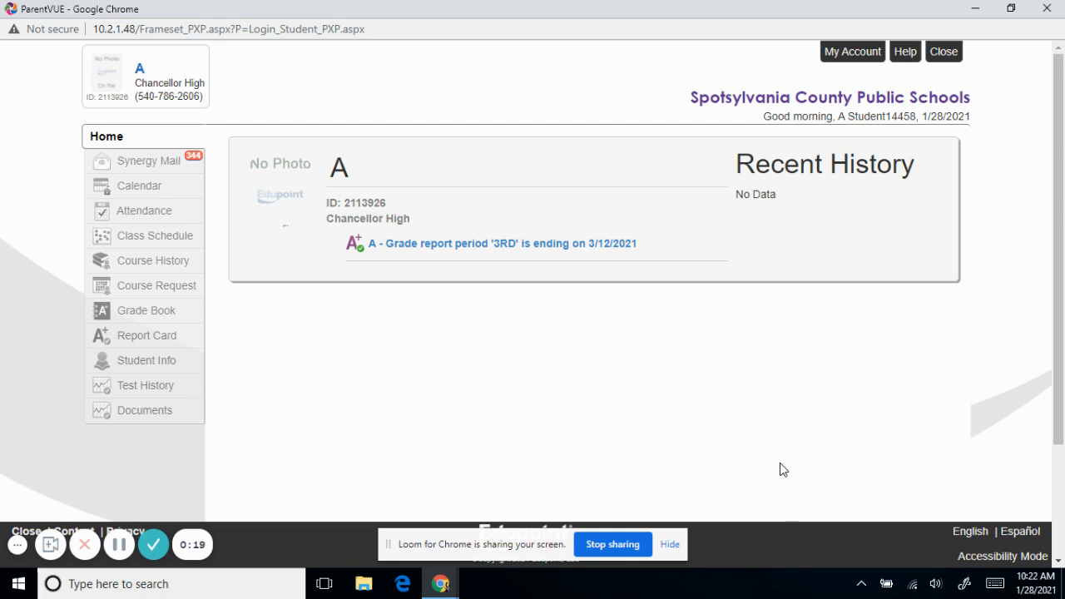
Open the student's course requests for the 2021-2022 school year and start changing them
left_click(159, 291)
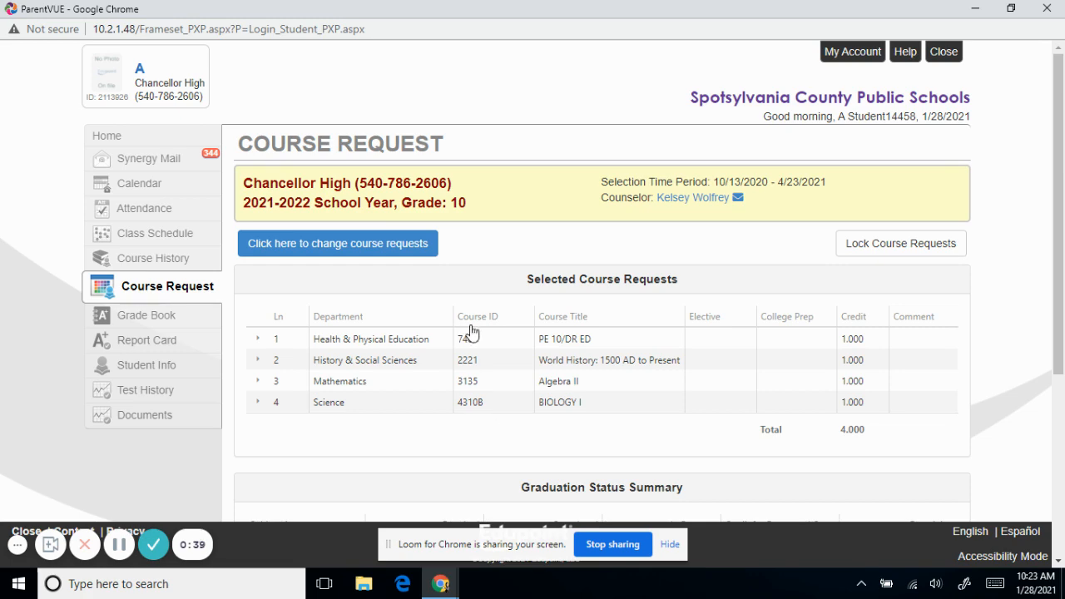
left_click(352, 242)
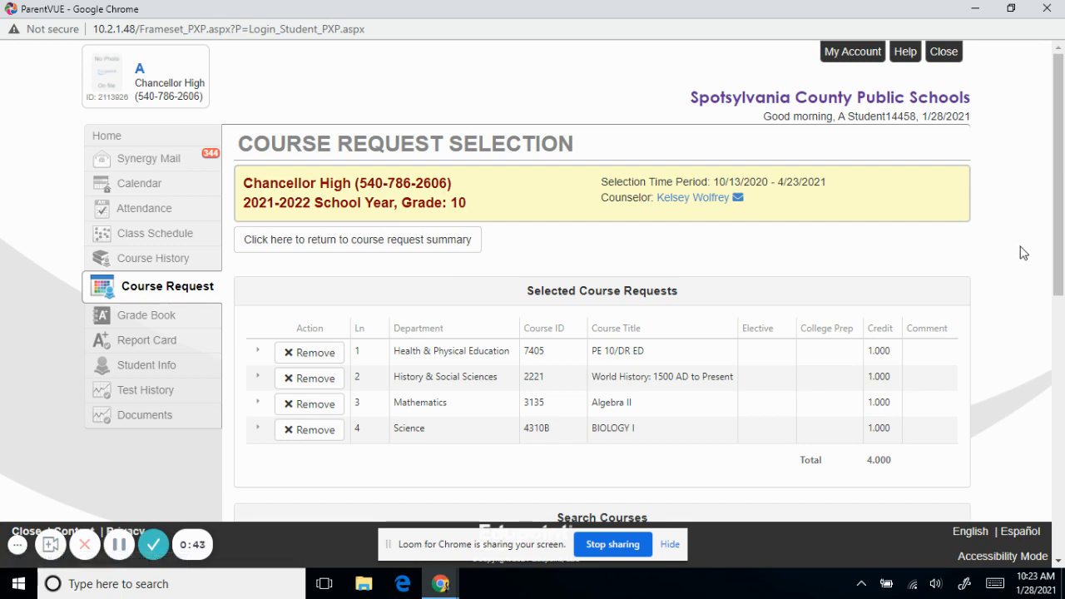
Examine the selected course requests and the department, course ID and course title filters of the course search
scroll(976, 272, "down", 1)
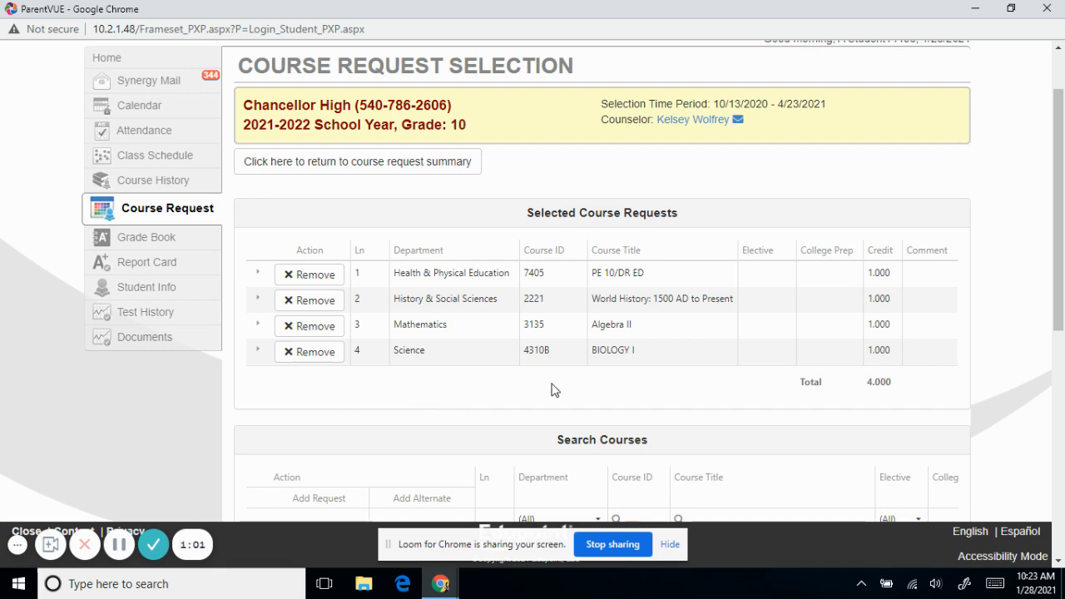
scroll(552, 391, "down", 1)
scroll(556, 391, "down", 3)
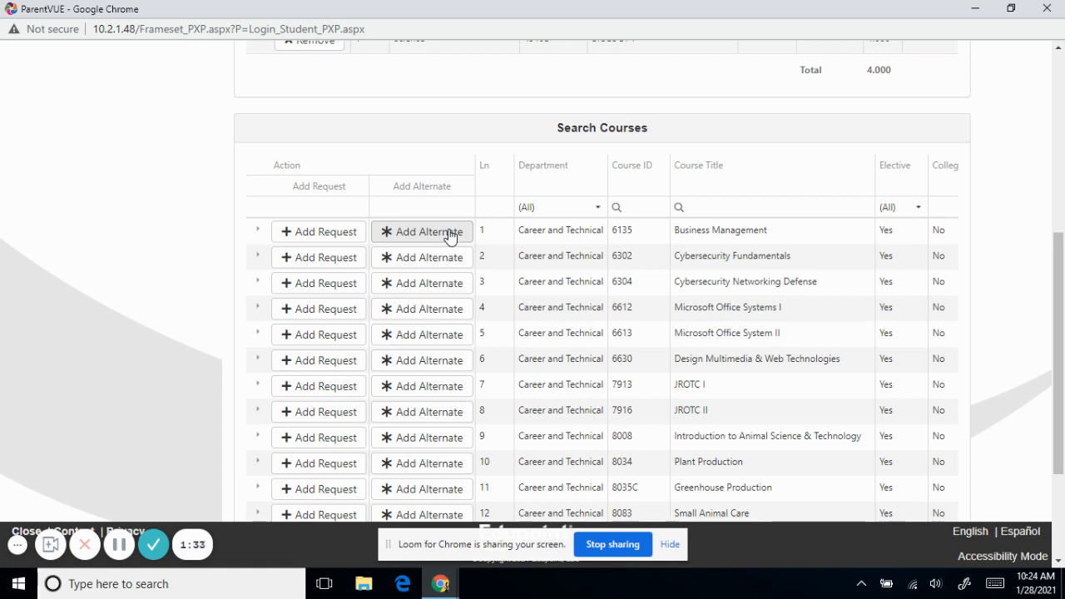
left_click(597, 208)
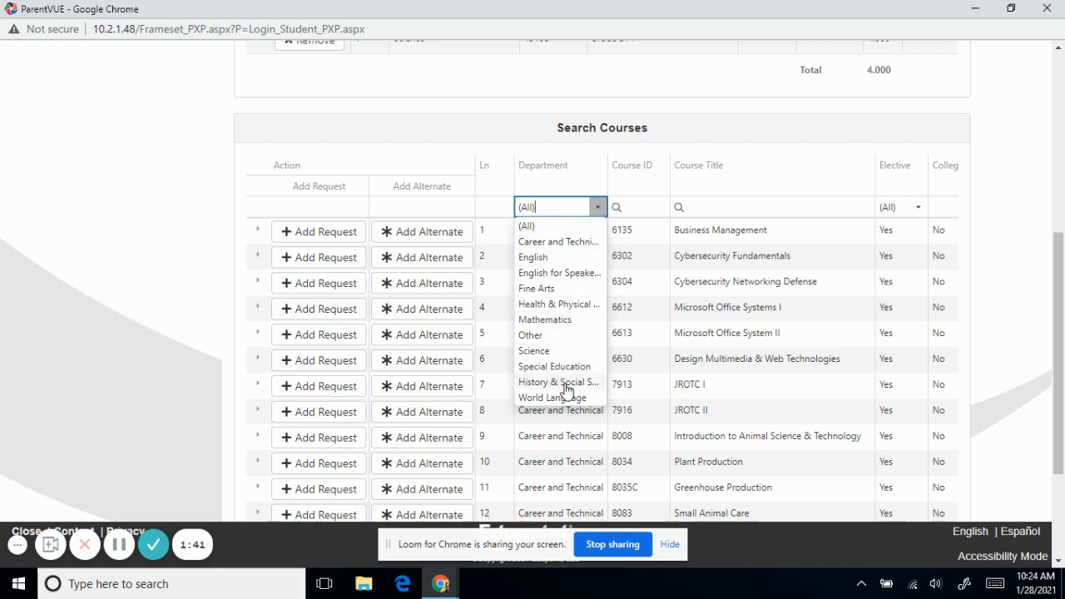
left_click(597, 207)
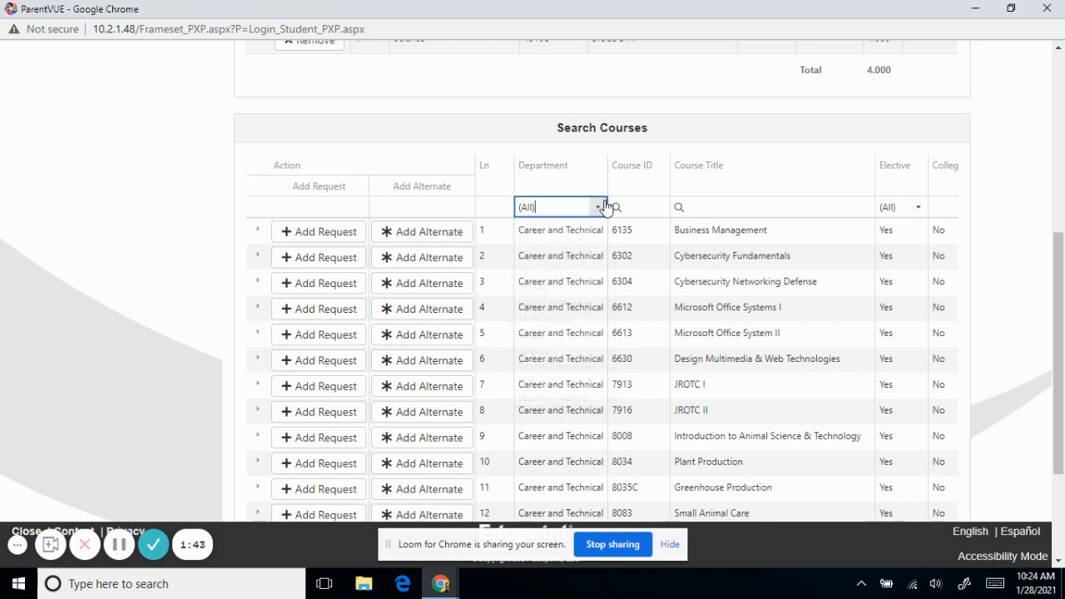
left_click(649, 209)
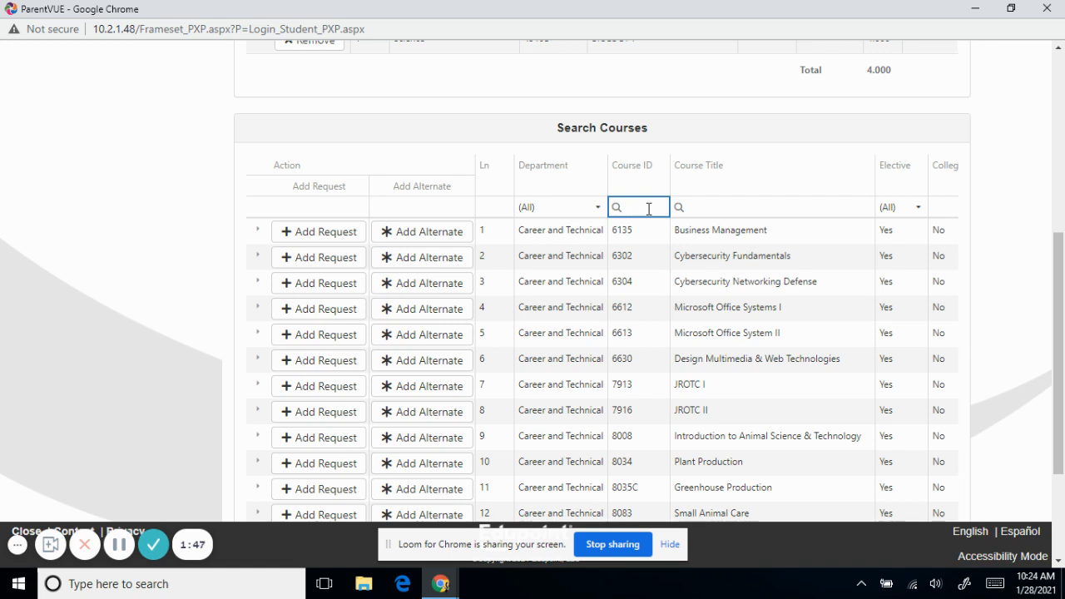
left_click(754, 205)
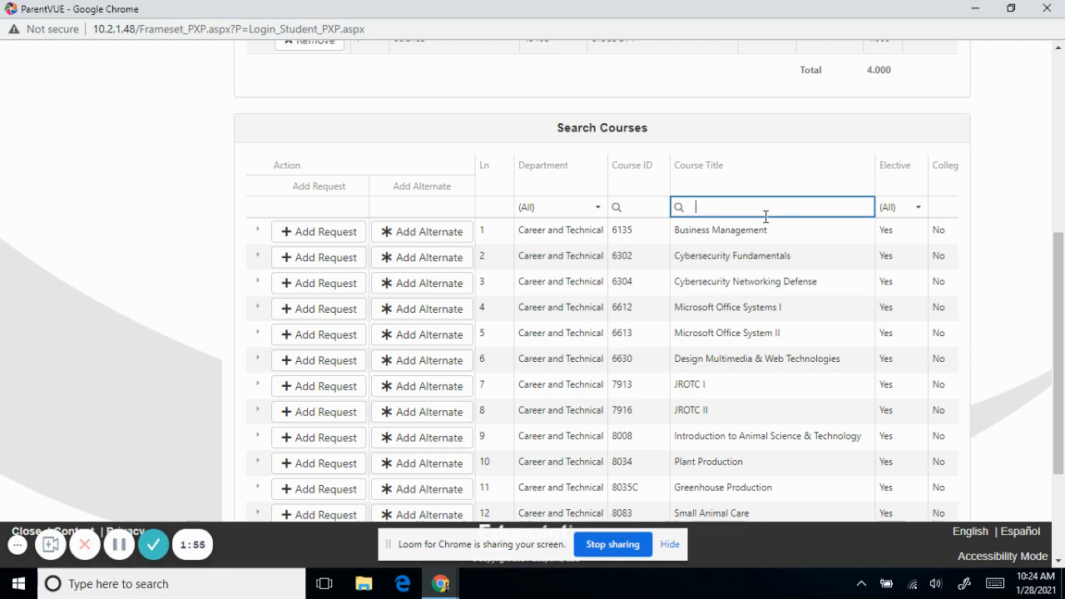
scroll(763, 213, "up", 2)
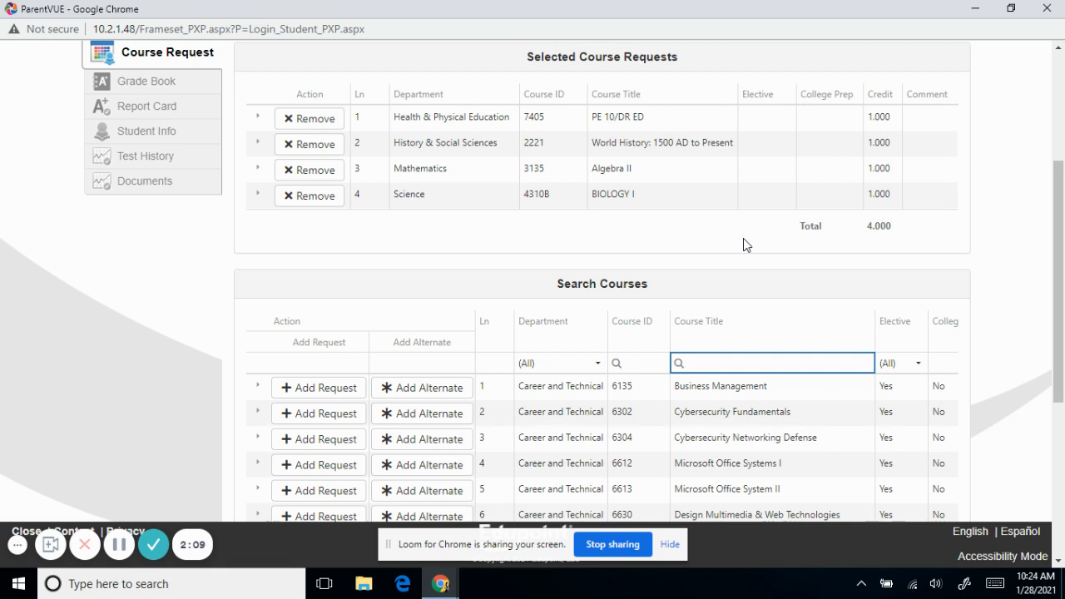
scroll(745, 244, "up", 1)
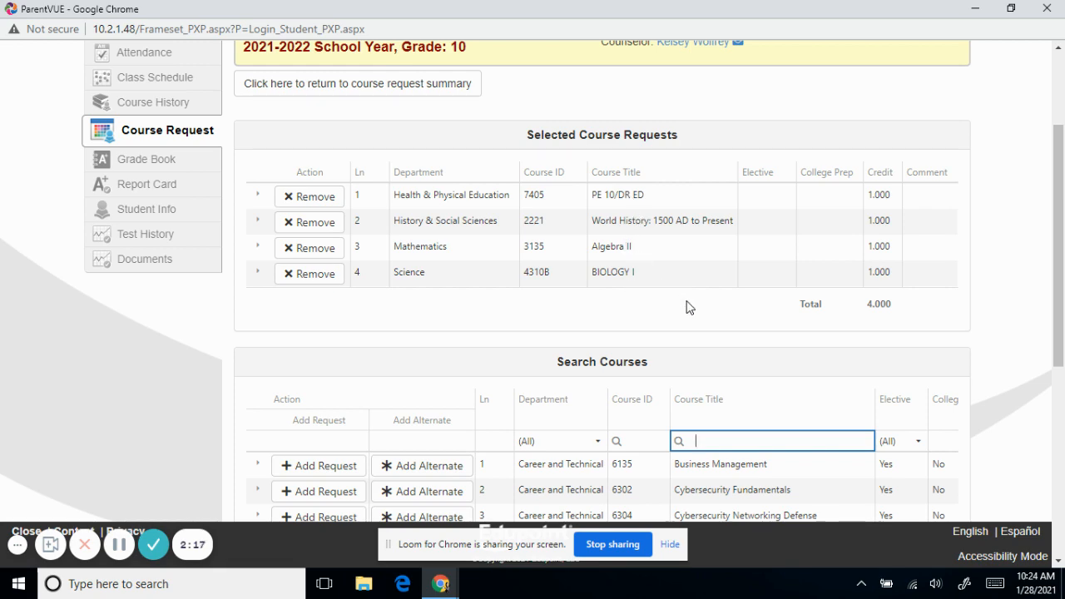
Filter the course search to the English department and add English 10 (1140B) as a course request
scroll(687, 307, "down", 2)
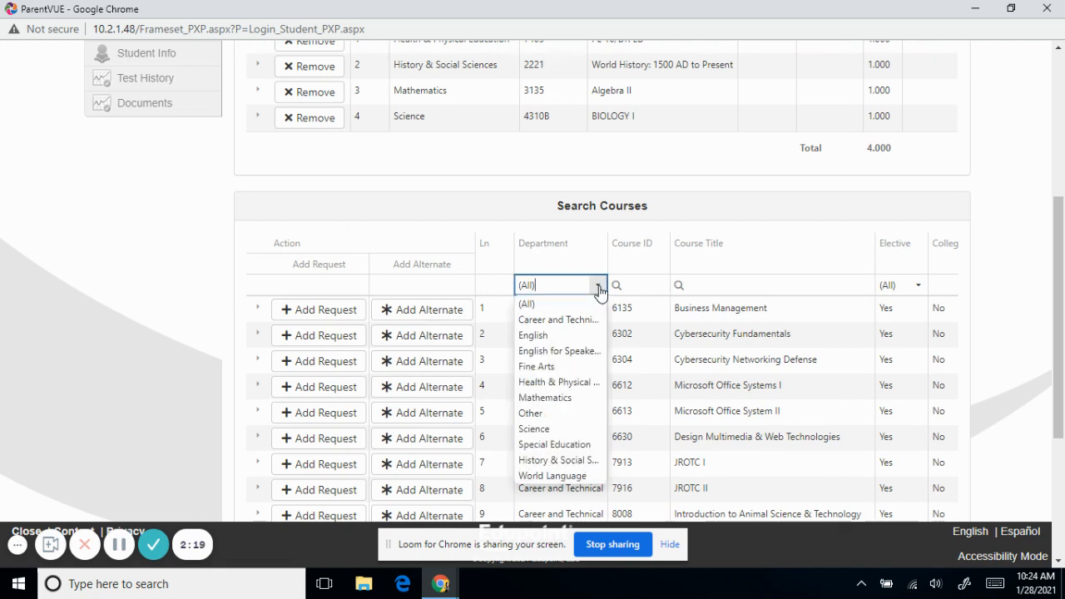
left_click(597, 286)
left_click(546, 335)
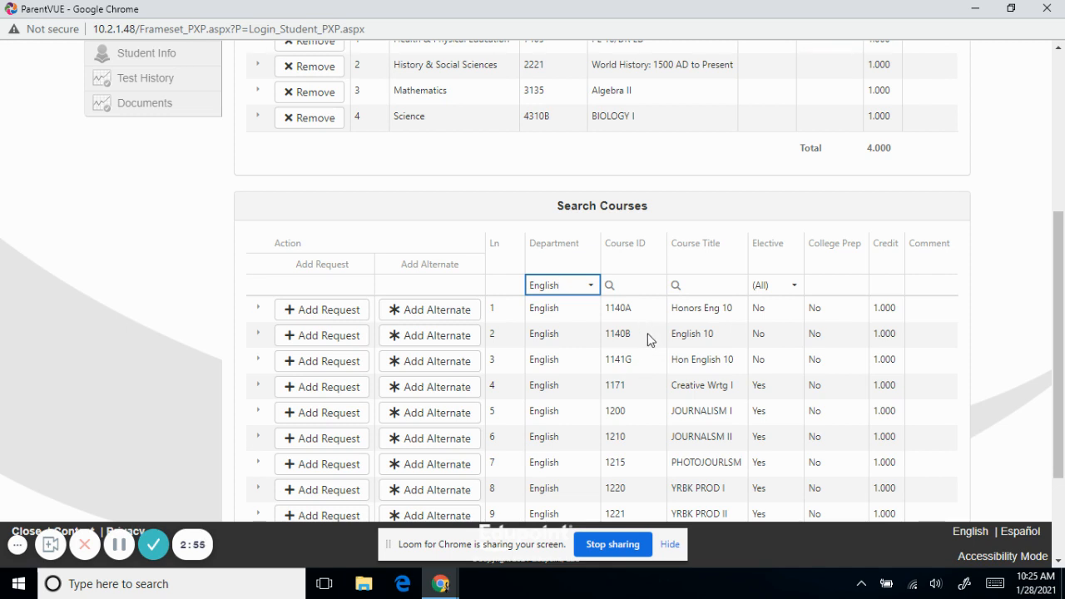
left_click(353, 338)
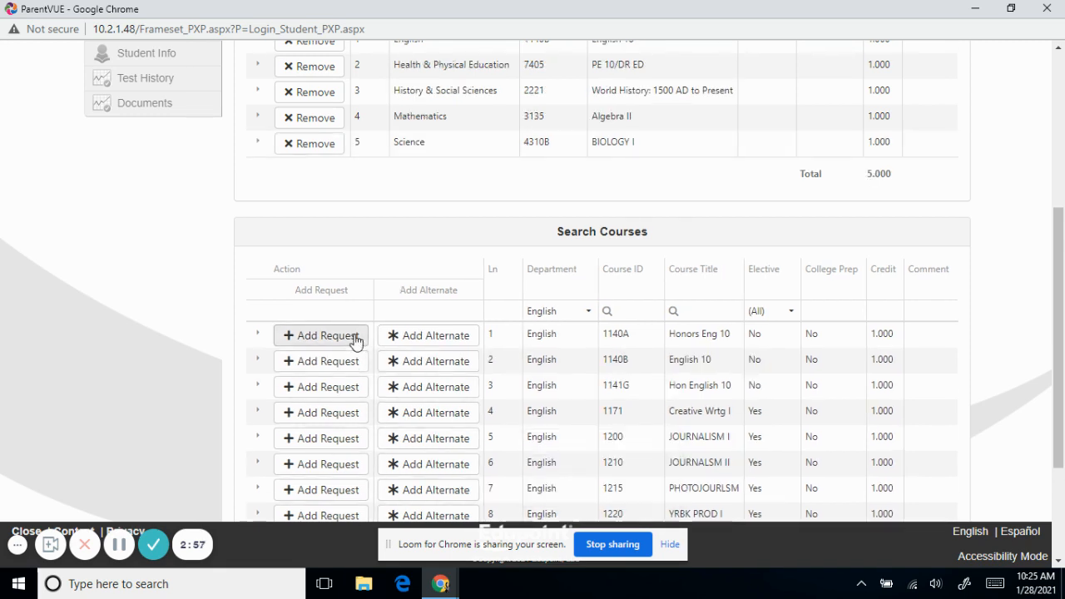
scroll(556, 340, "up", 2)
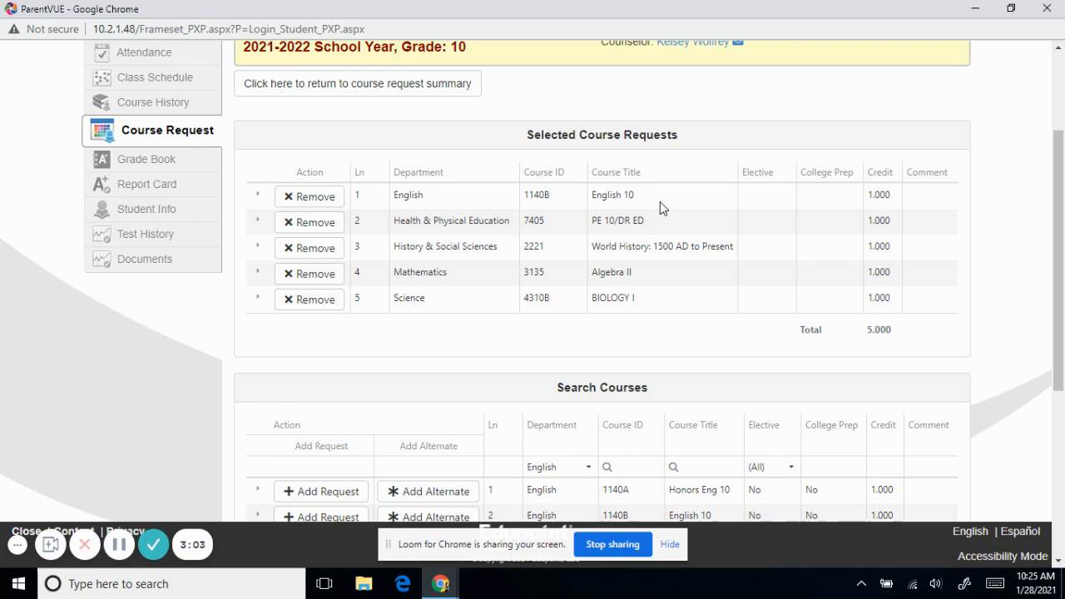
Filter the course search to the World Language department and add FRENCH III (5130) as a course request
scroll(658, 212, "down", 1)
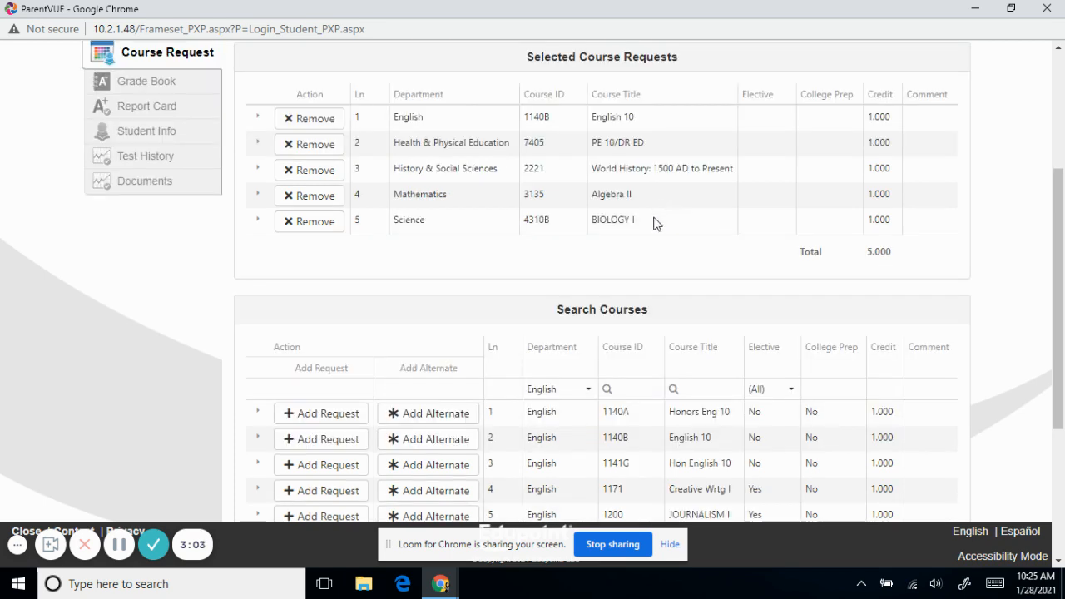
left_click(590, 389)
left_click(580, 372)
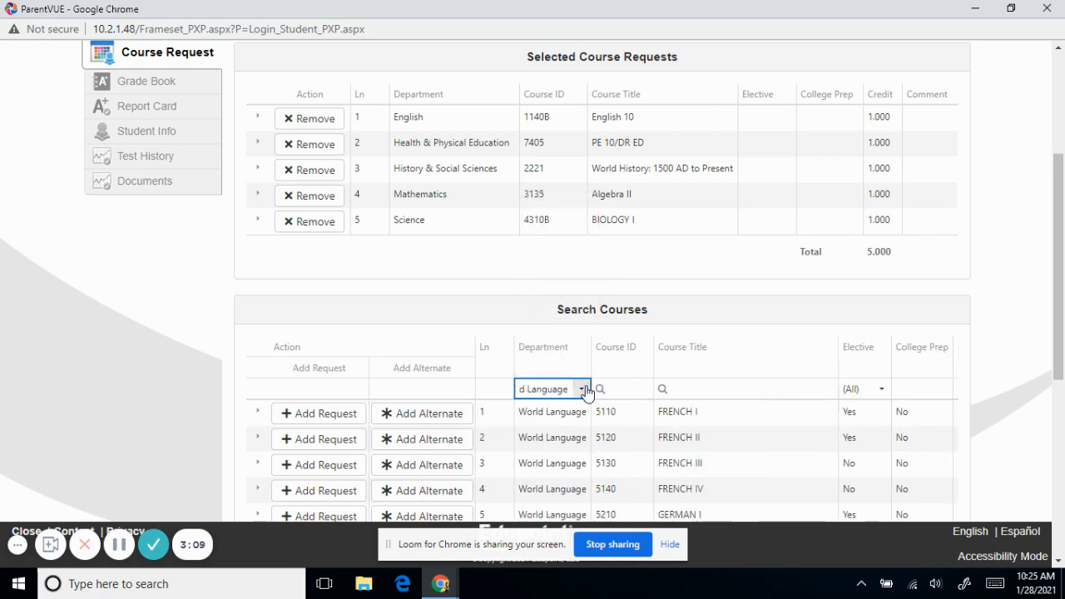
scroll(720, 448, "down", 1)
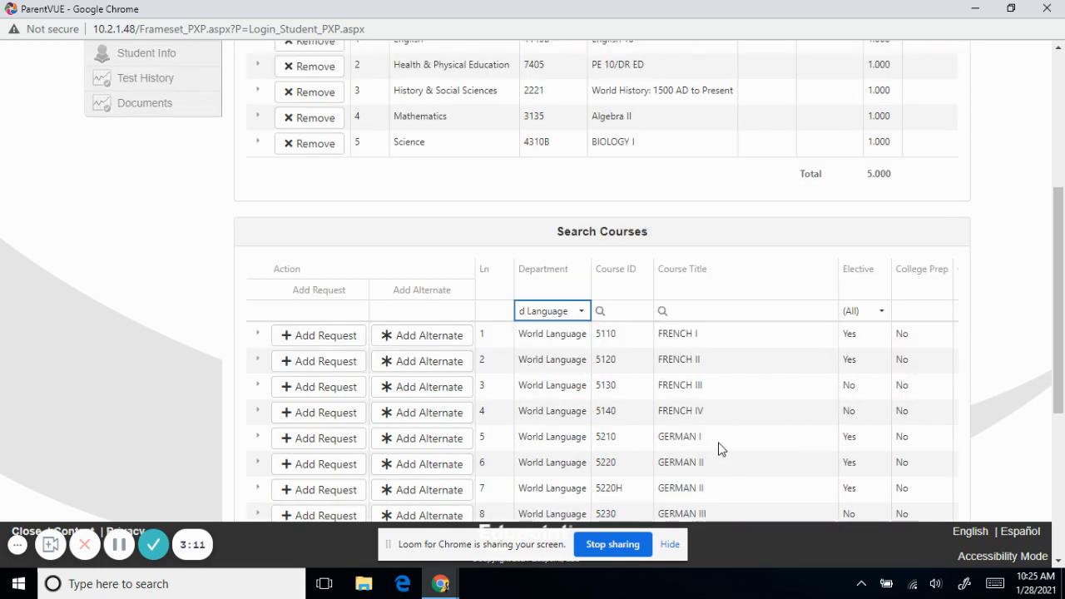
left_click(287, 387)
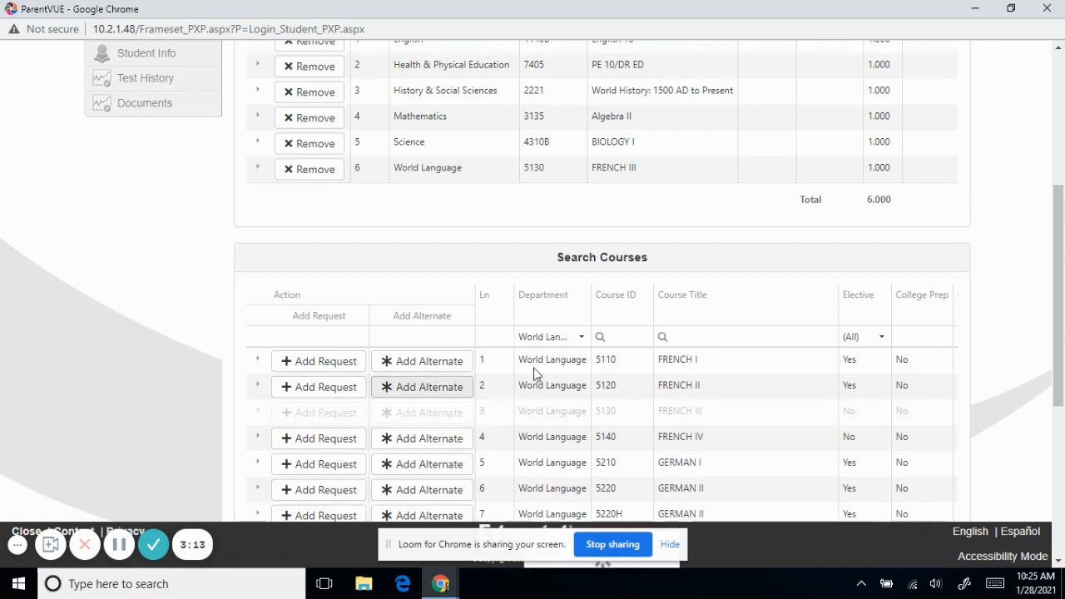
scroll(603, 371, "up", 1)
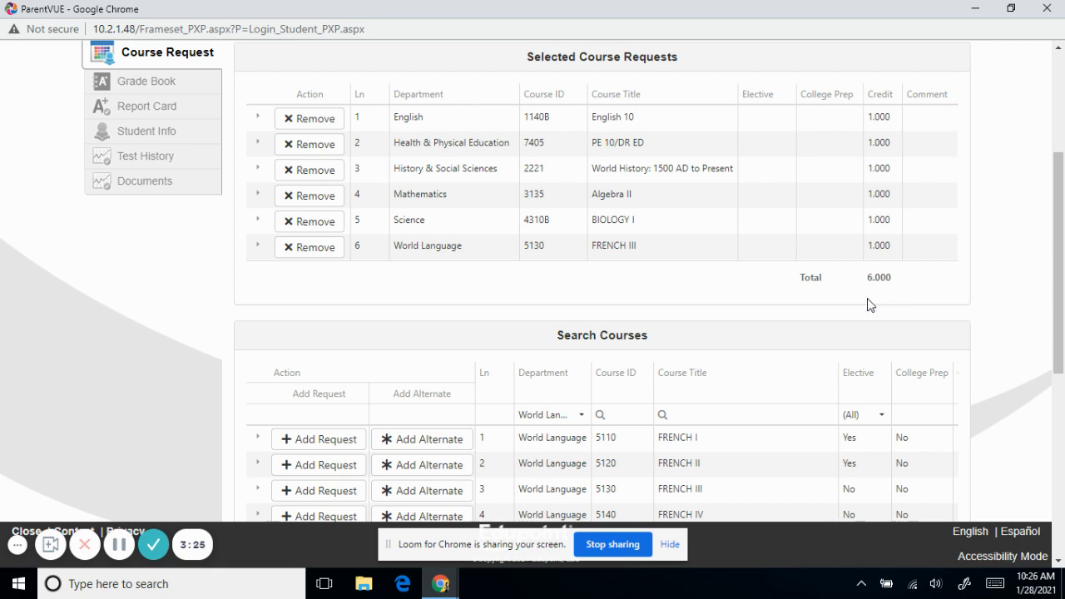
Filter the course search to Career and Technical and add CONSTR PATH (9070) from the second page of results as a course request
left_click(582, 414)
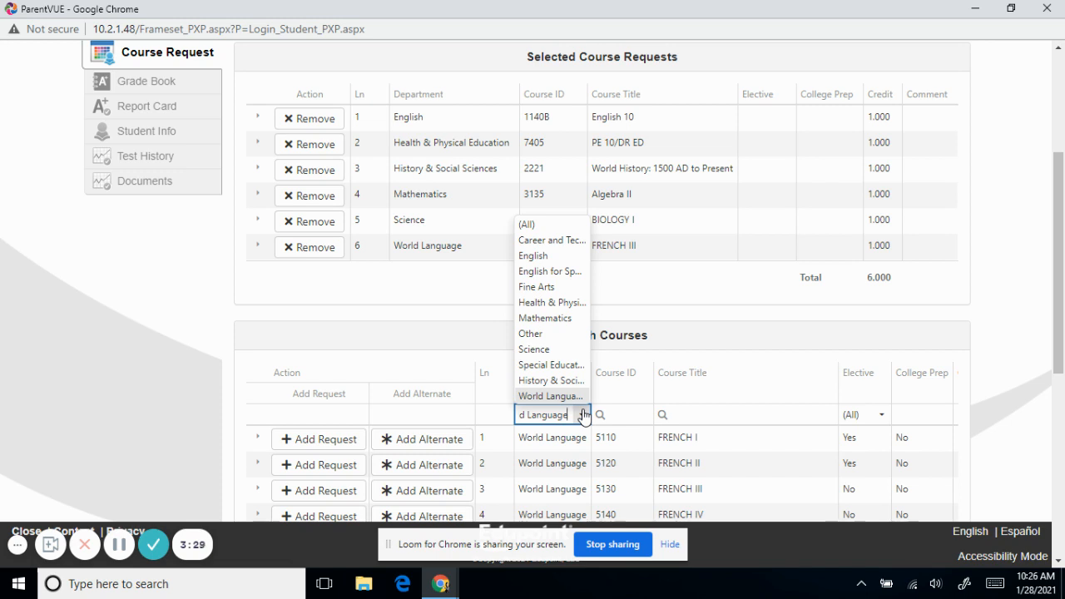
left_click(575, 240)
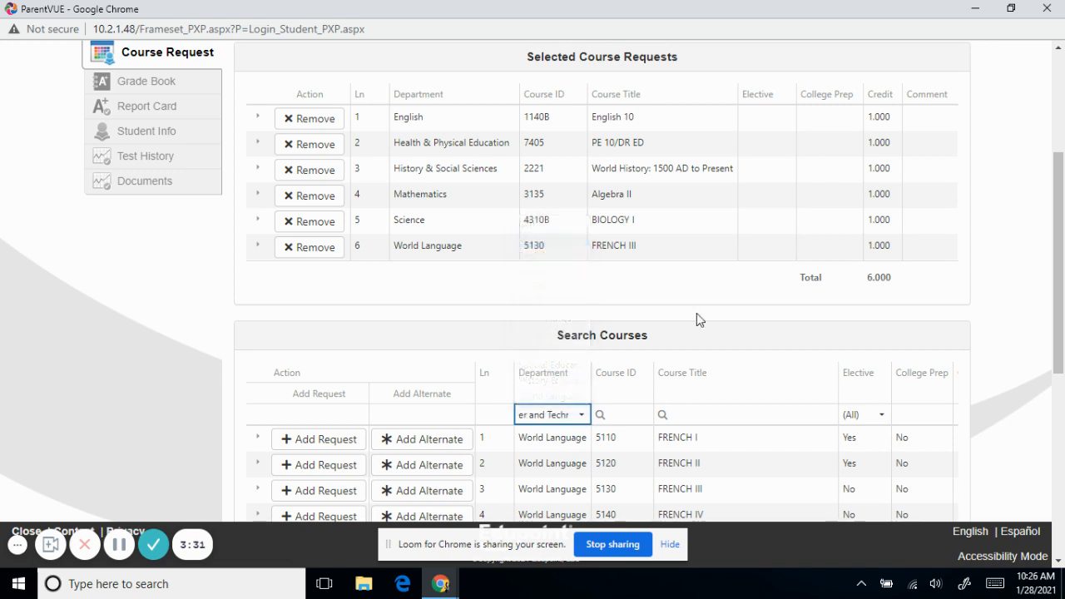
scroll(769, 371, "down", 1)
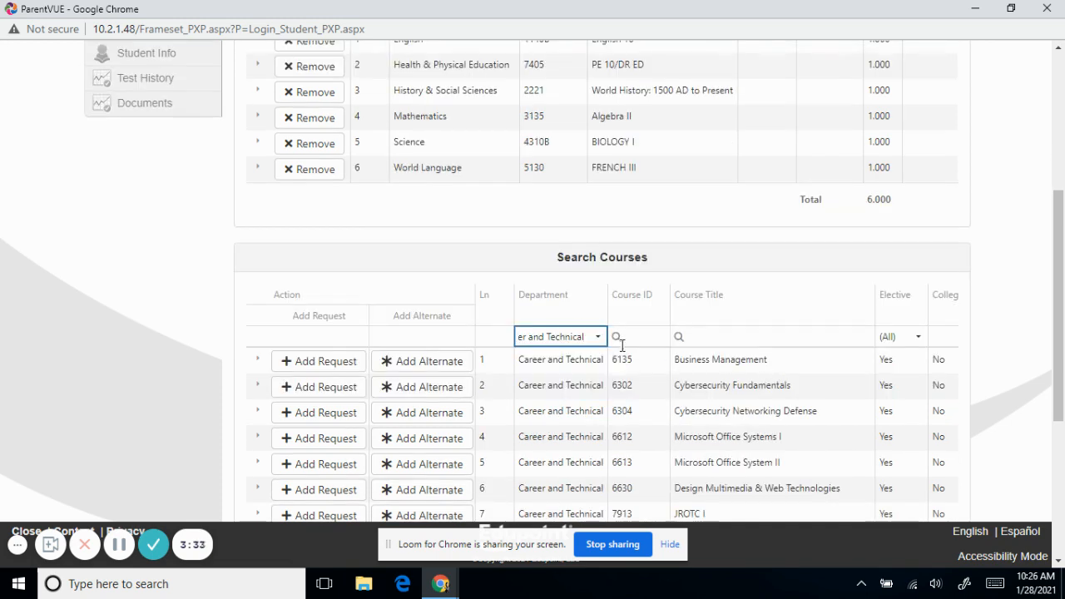
scroll(846, 326, "down", 1)
scroll(827, 352, "down", 3)
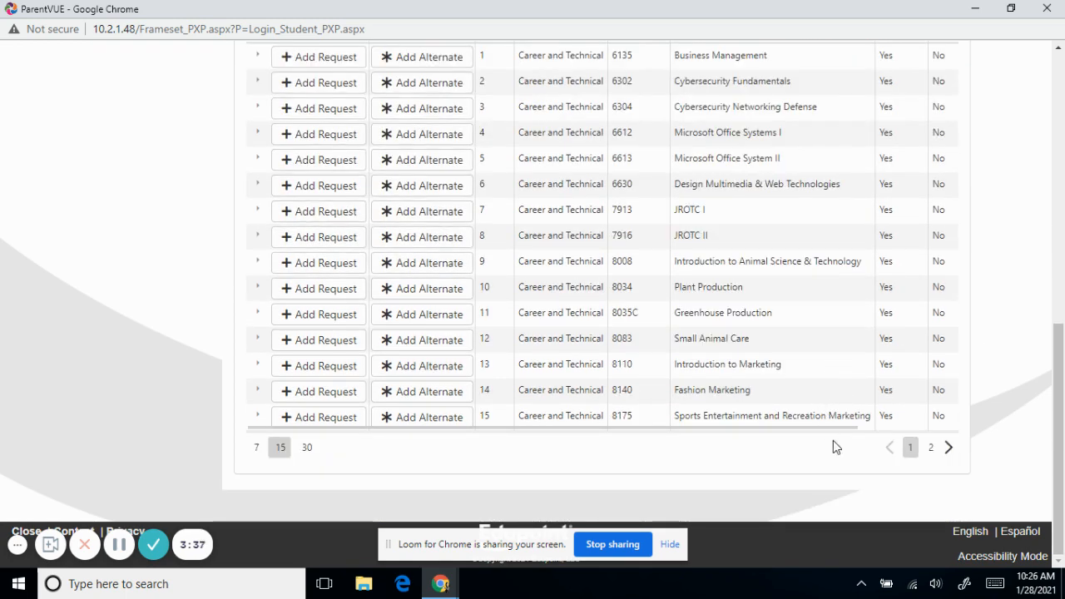
left_click(931, 449)
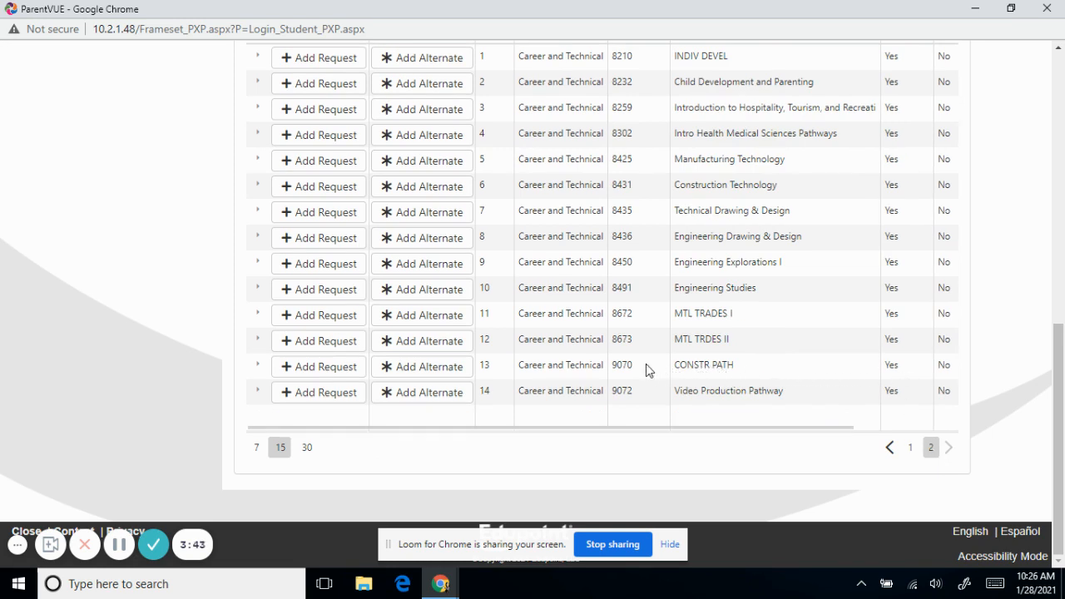
left_click(340, 375)
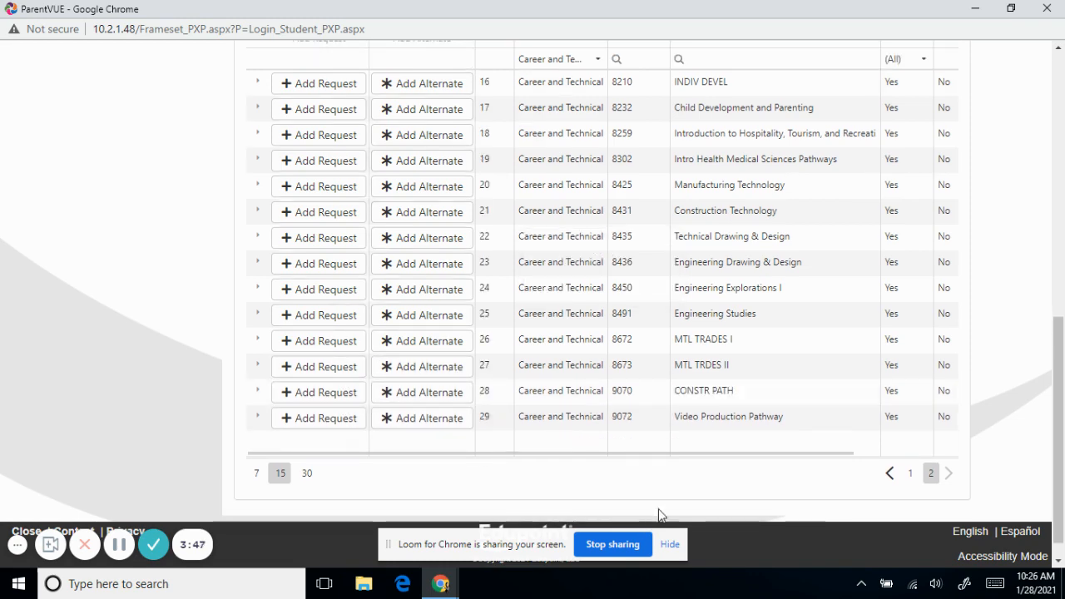
scroll(663, 504, "up", 5)
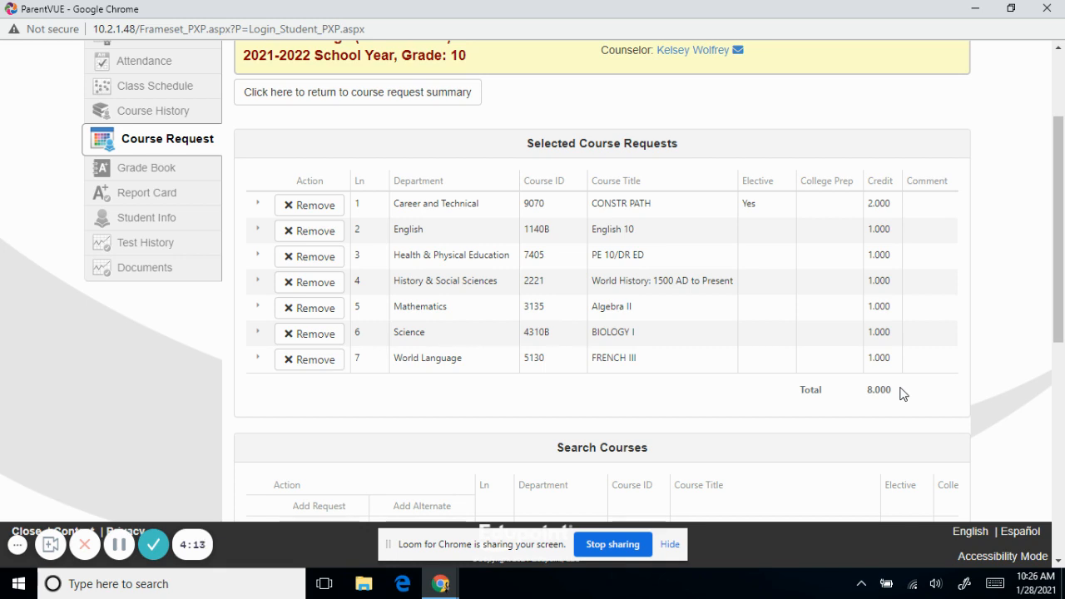
Filter the course search to the Fine Arts department and add THTR ARTS II (1420) as an alternate request
scroll(713, 398, "down", 2)
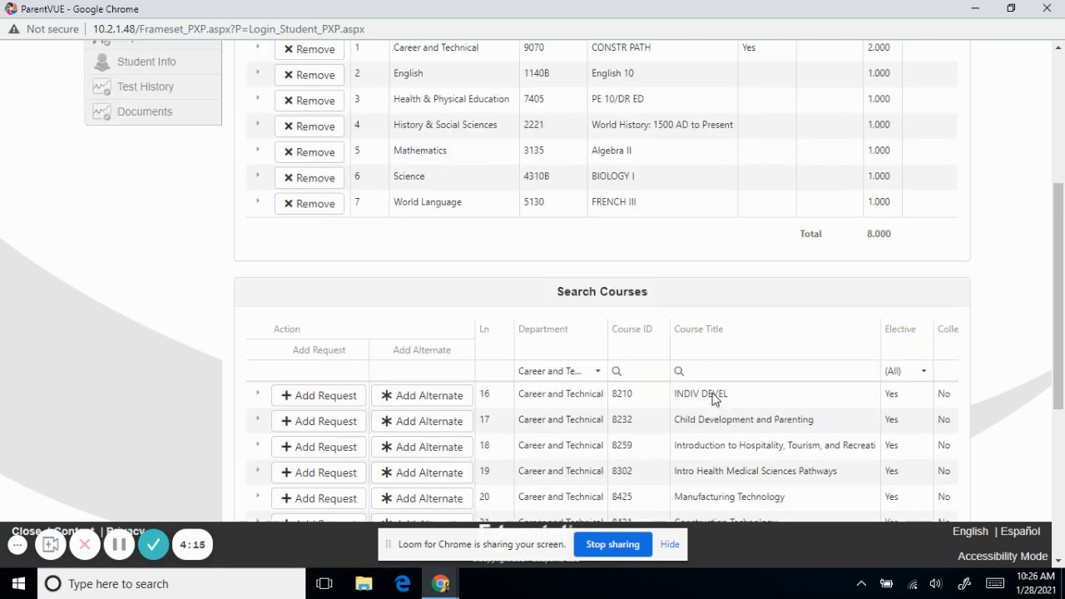
left_click(596, 371)
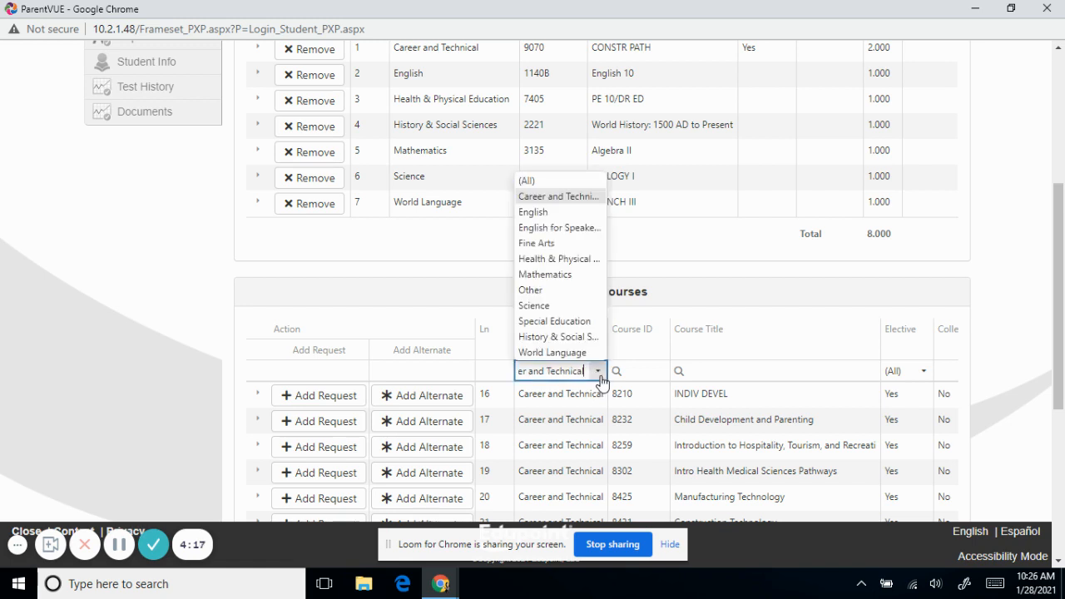
left_click(537, 243)
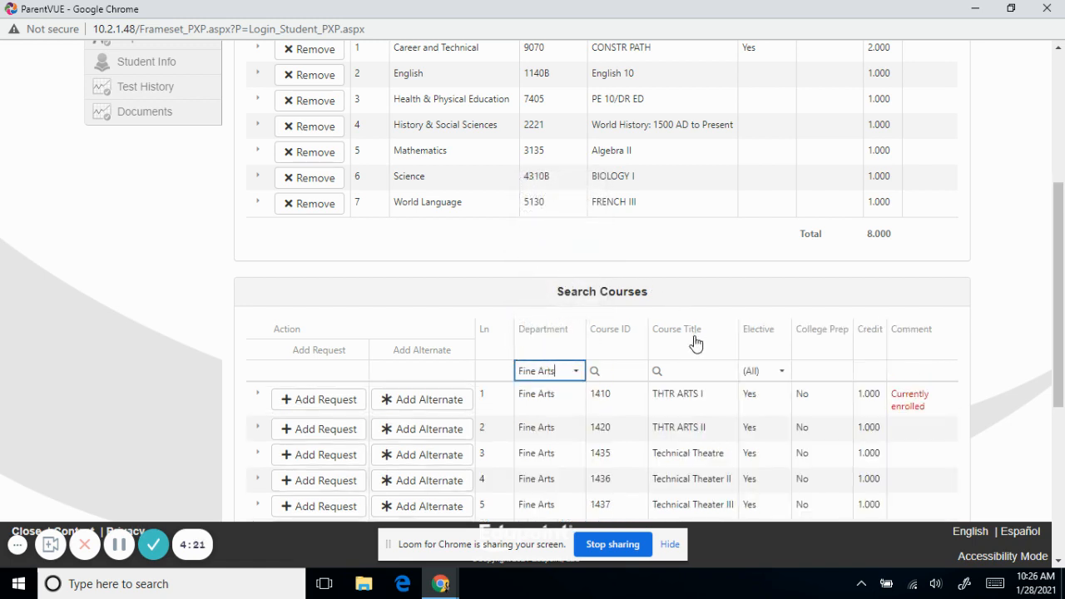
scroll(702, 356, "down", 1)
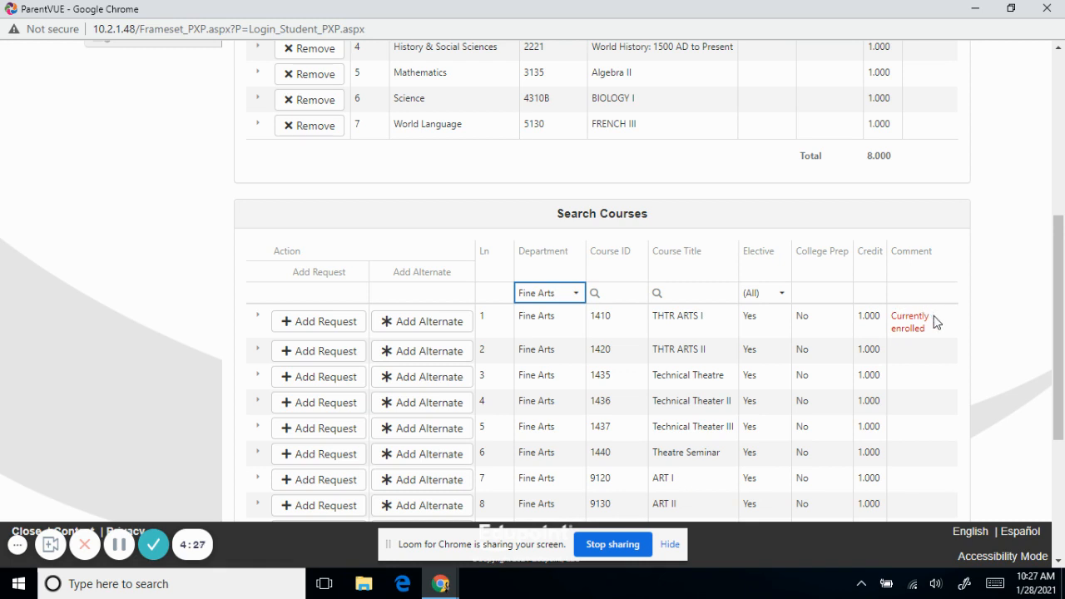
left_click(438, 351)
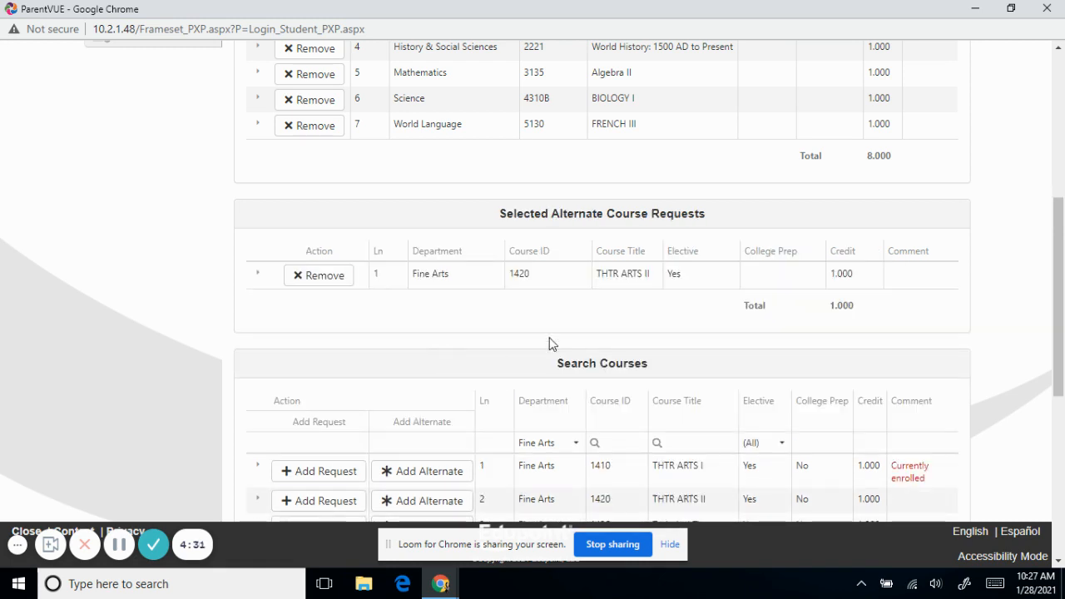
Add ART I (9120) from the Fine Arts results as a second alternate course request
scroll(678, 355, "down", 3)
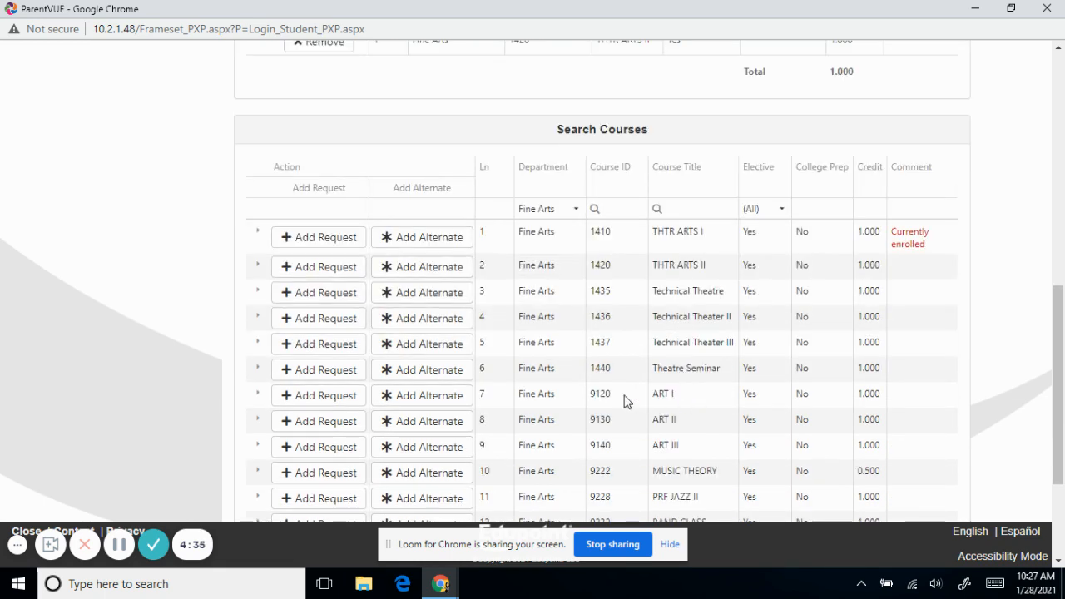
left_click(453, 403)
scroll(687, 391, "up", 2)
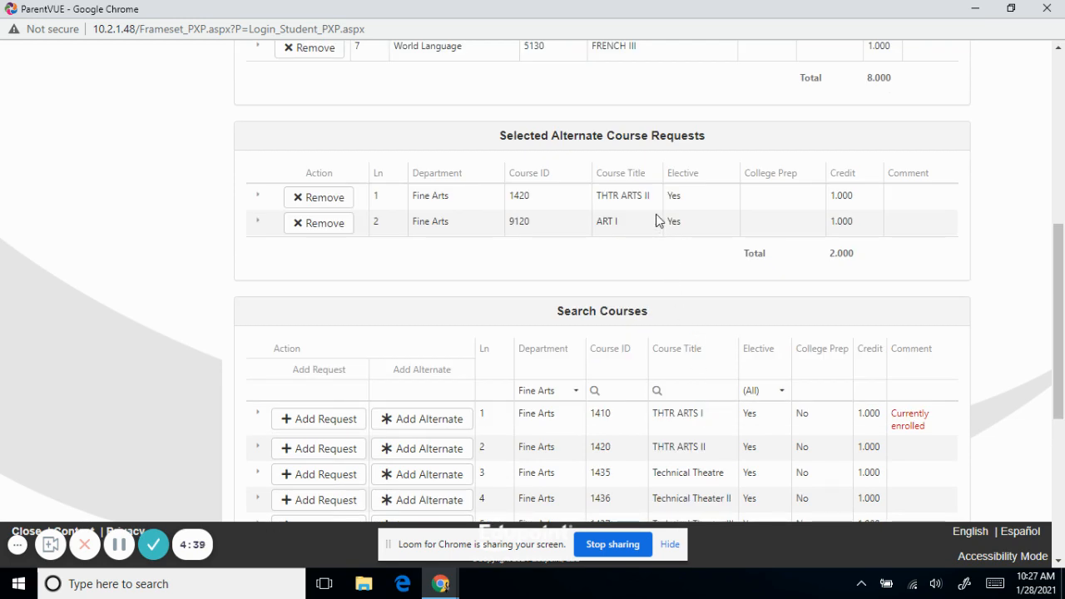
Search all departments for course titles containing "ind" and add INDIV DEVEL (8210) as a third alternate request
left_click(579, 393)
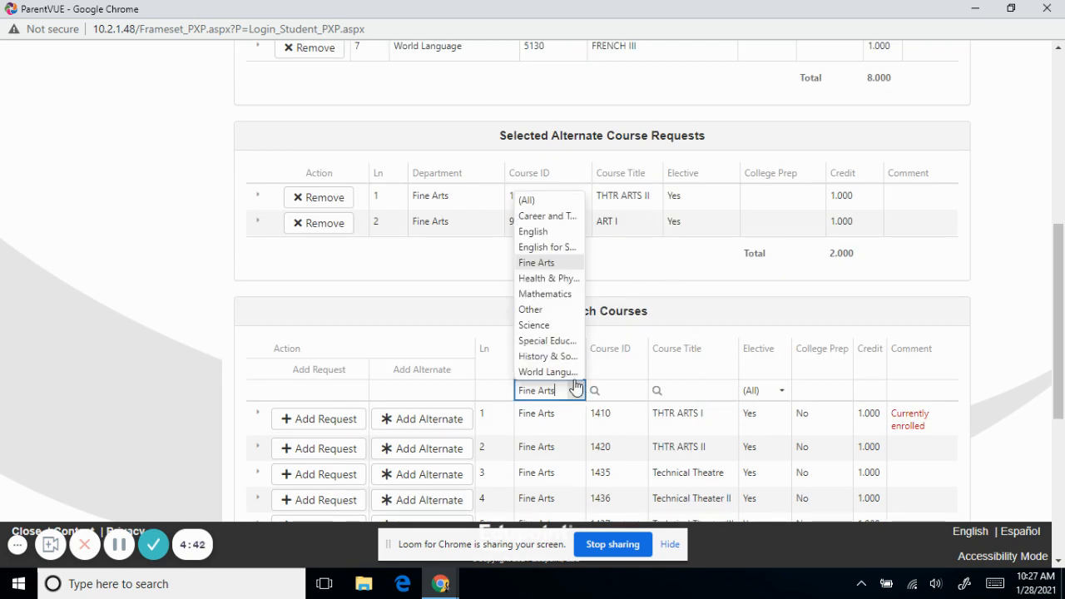
left_click(551, 205)
left_click(759, 388)
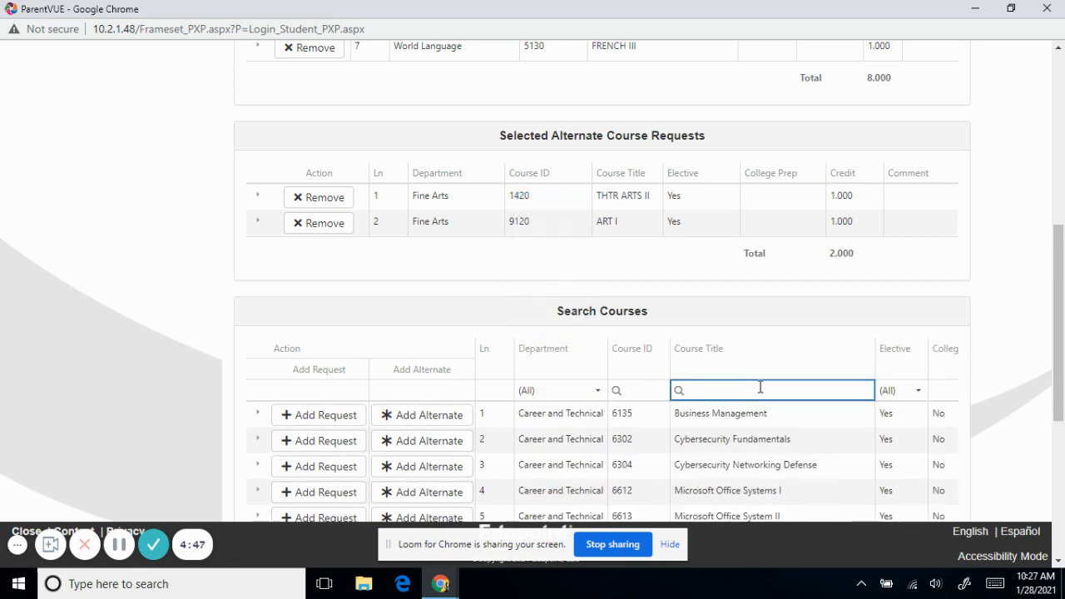
type("ind")
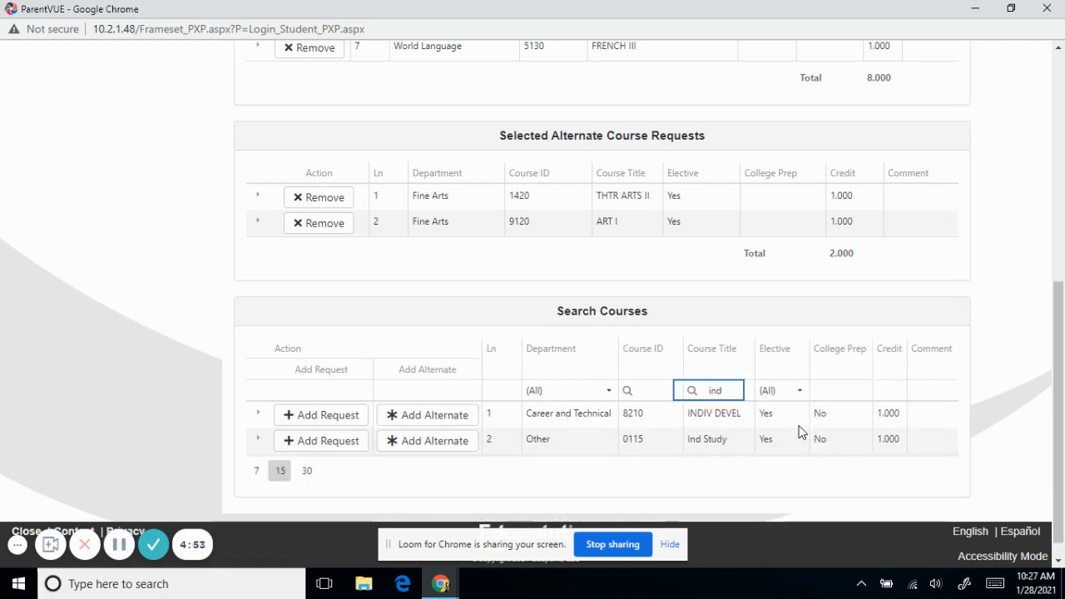
left_click(464, 418)
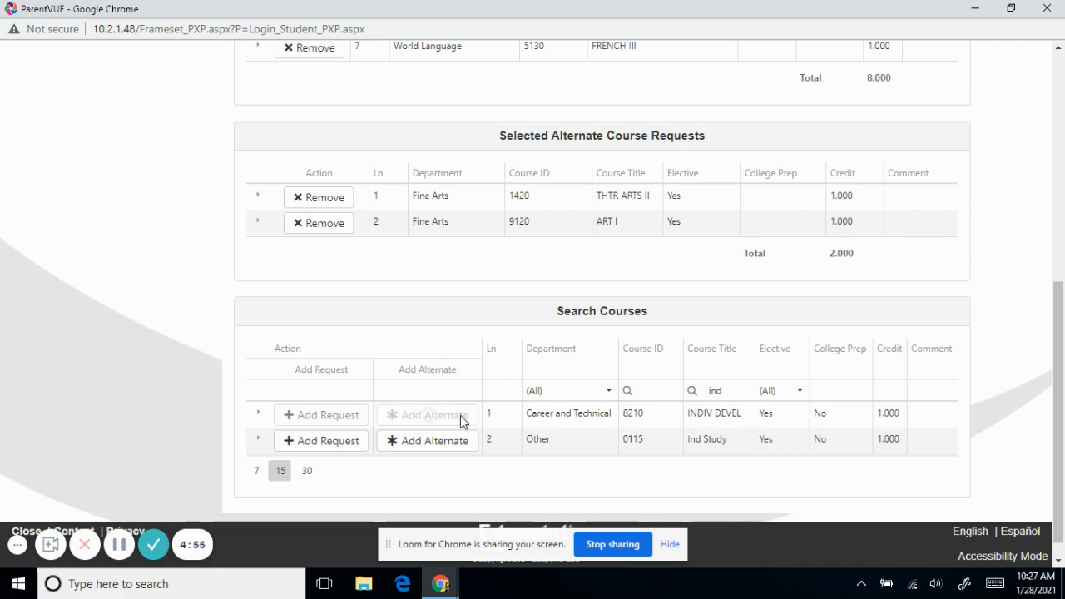
Review the selected and alternate course requests with their credit totals and return to the course request summary
scroll(715, 530, "up", 2)
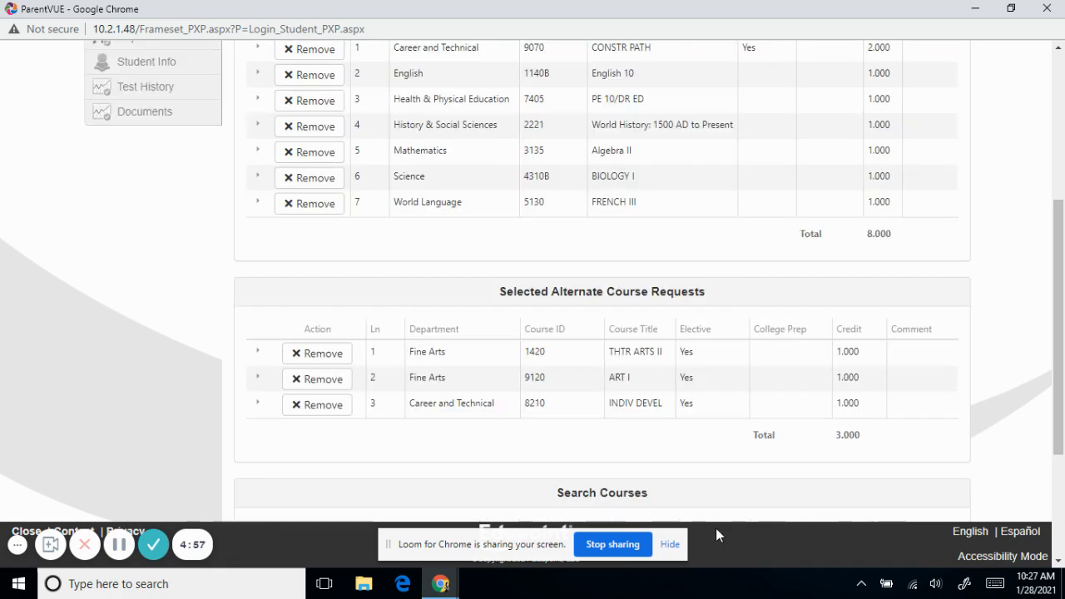
scroll(715, 528, "up", 1)
scroll(716, 527, "up", 2)
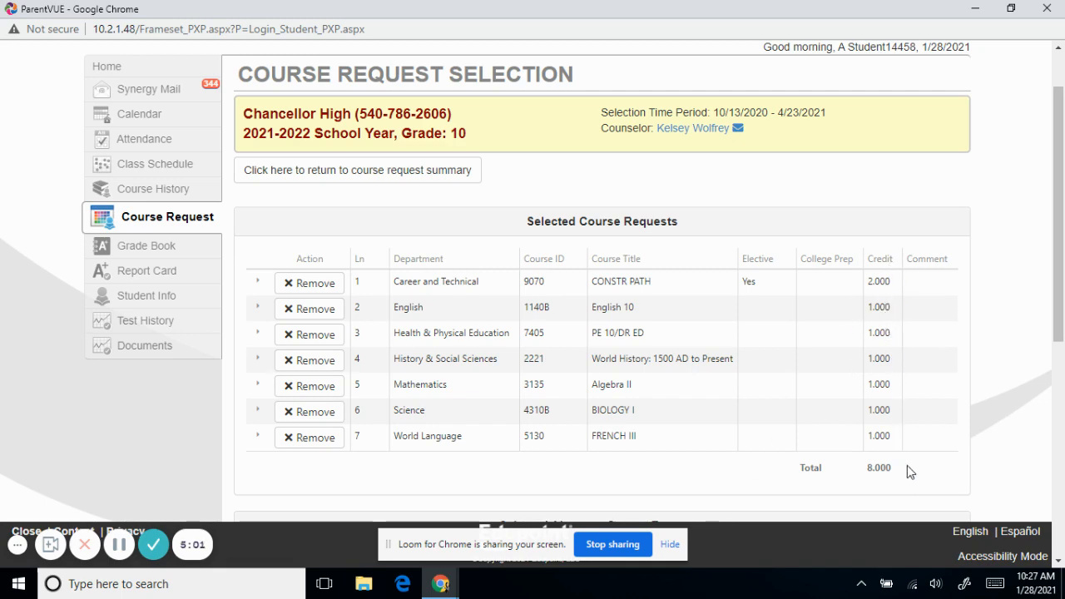
scroll(909, 474, "down", 3)
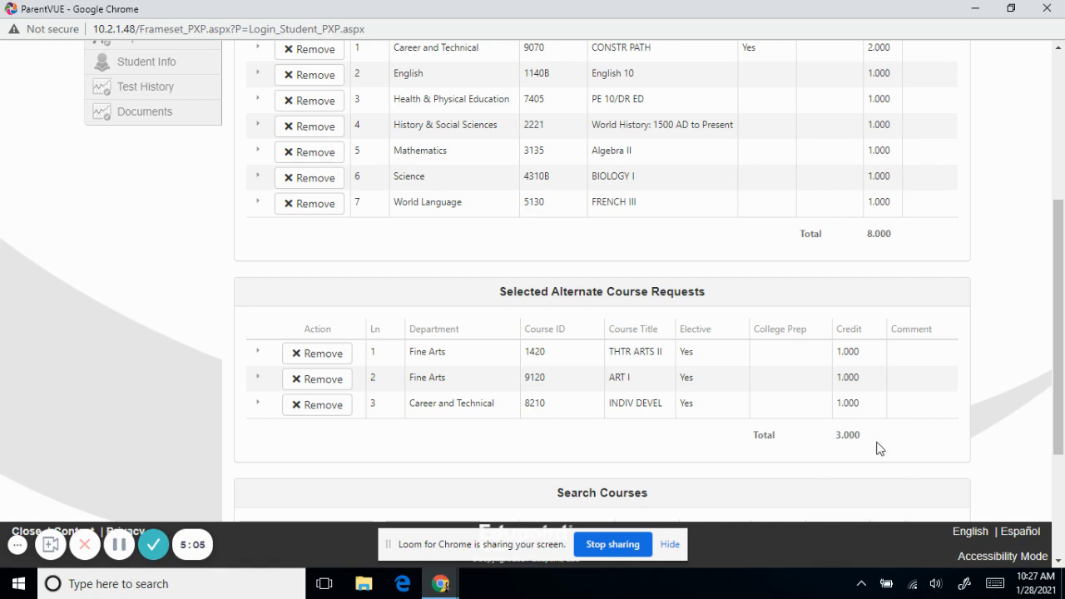
scroll(880, 449, "up", 4)
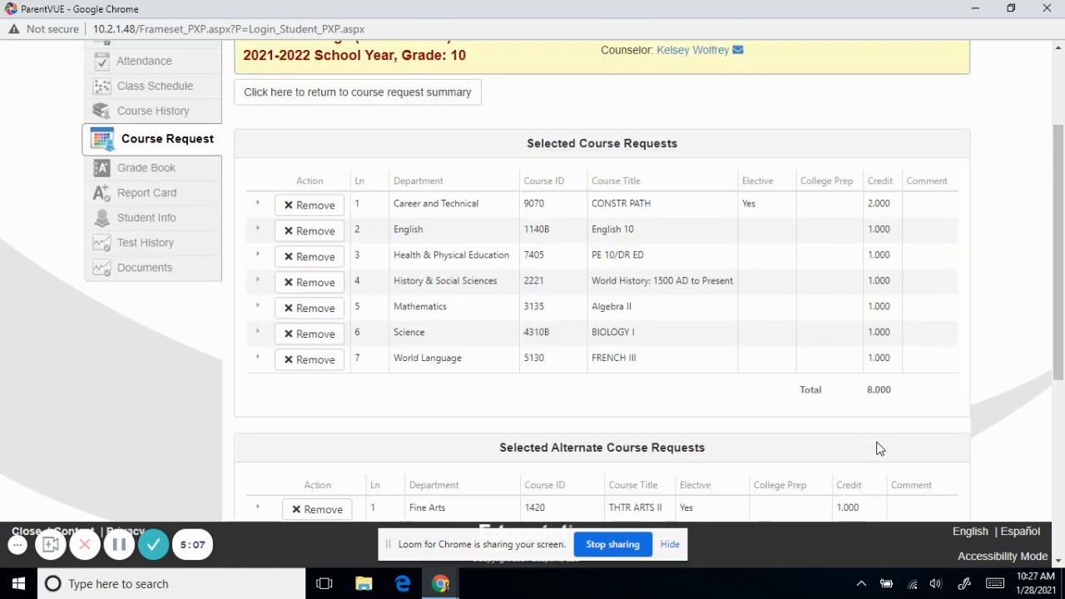
scroll(879, 448, "down", 1)
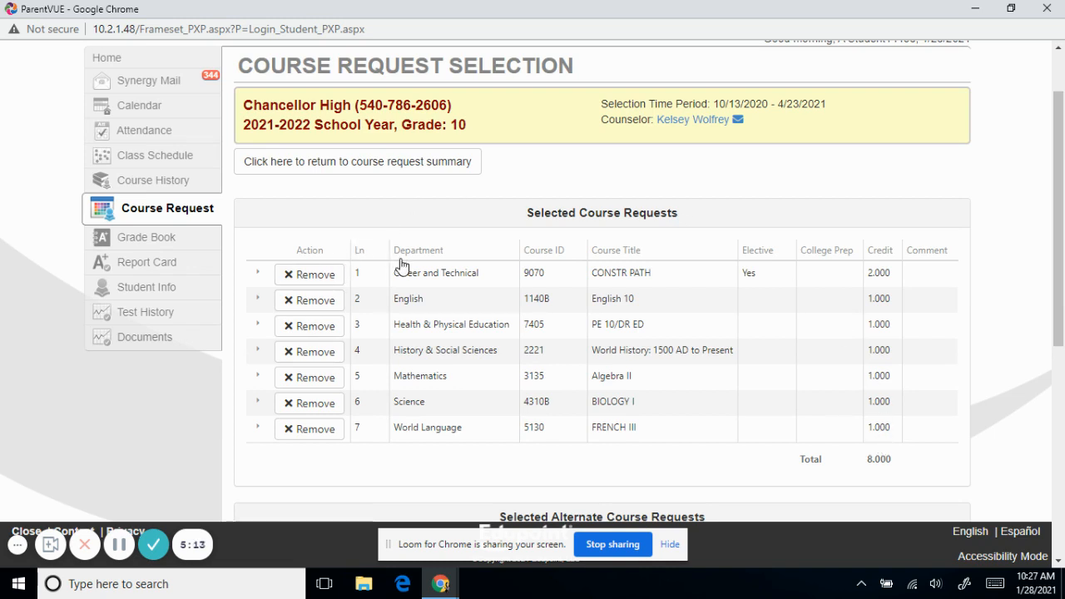
left_click(393, 169)
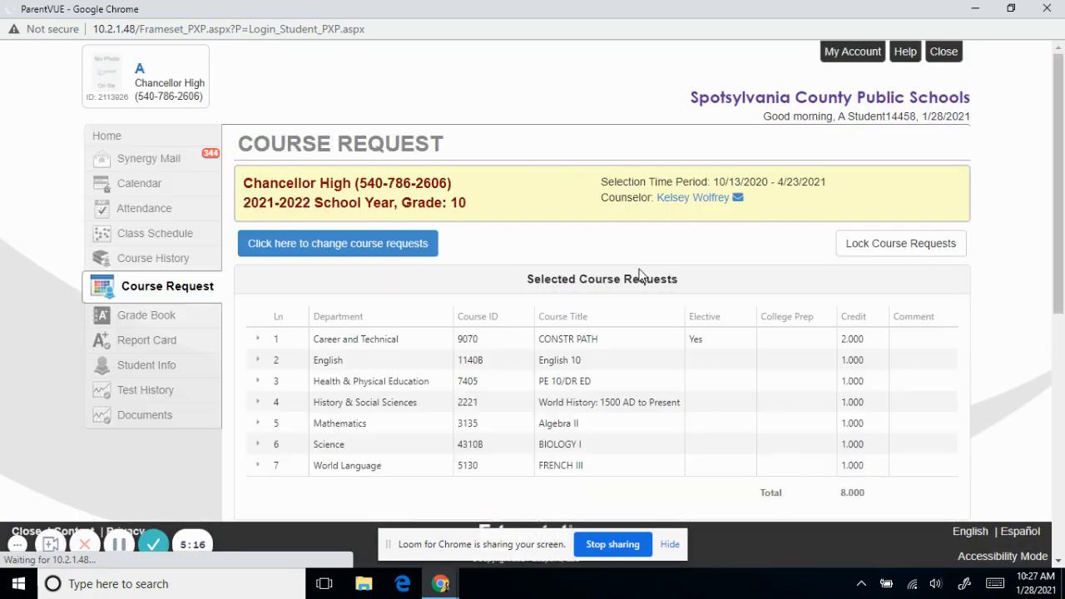
scroll(674, 305, "down", 1)
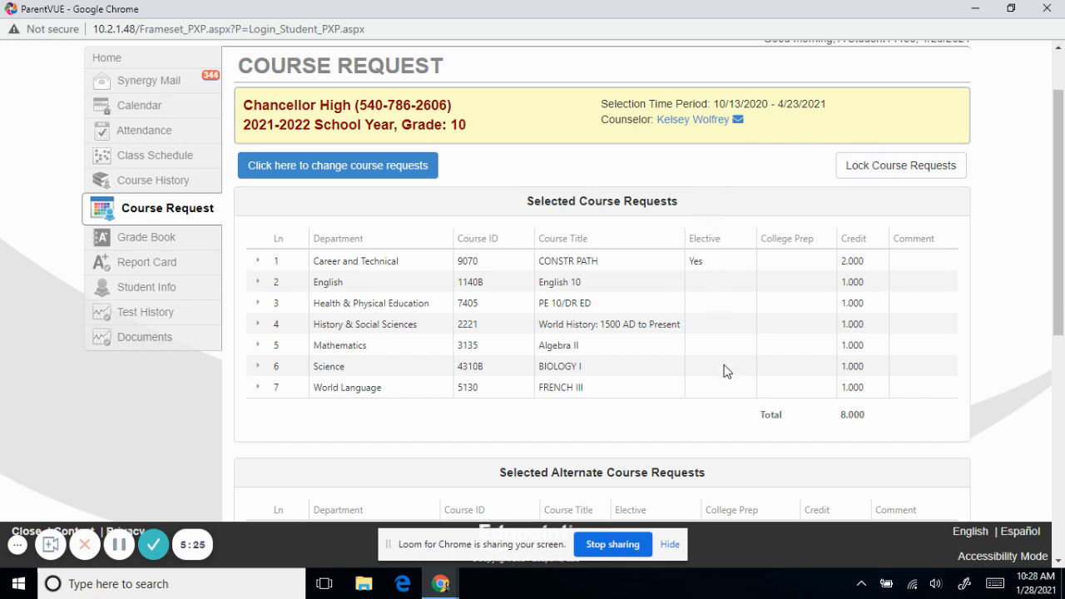
scroll(726, 386, "up", 1)
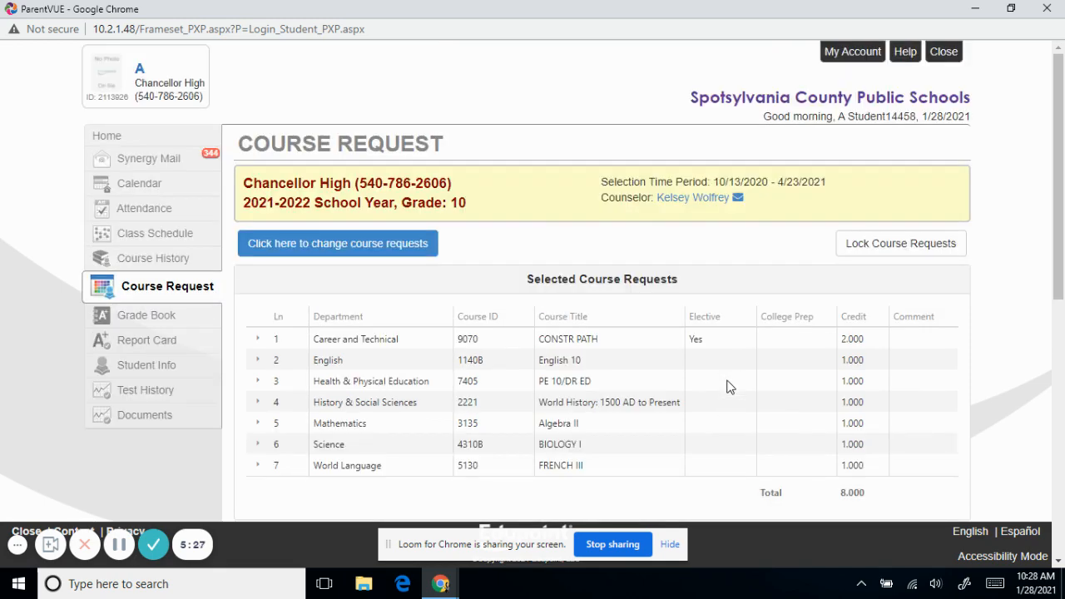